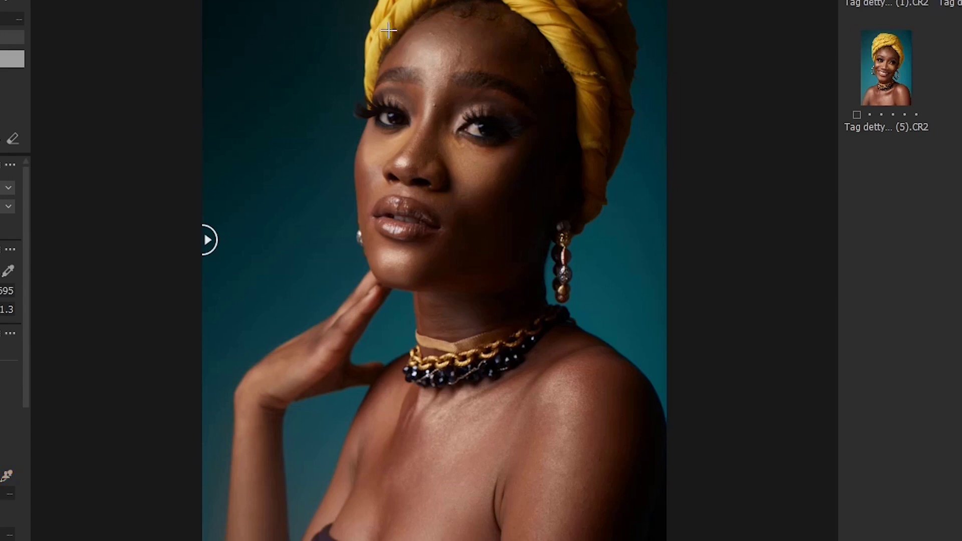
# Mark the shadowed face, jaw, neck, shoulder and chest, then undo the stray background stroke.
pyautogui.moveTo(525, 58)
pyautogui.mouseDown()
pyautogui.moveTo(477, 97)
pyautogui.moveTo(454, 169)
pyautogui.moveTo(447, 241)
pyautogui.moveTo(464, 274)
pyautogui.moveTo(528, 284)
pyautogui.moveTo(569, 271)
pyautogui.moveTo(598, 167)
pyautogui.moveTo(572, 95)
pyautogui.moveTo(517, 60)
pyautogui.mouseUp()
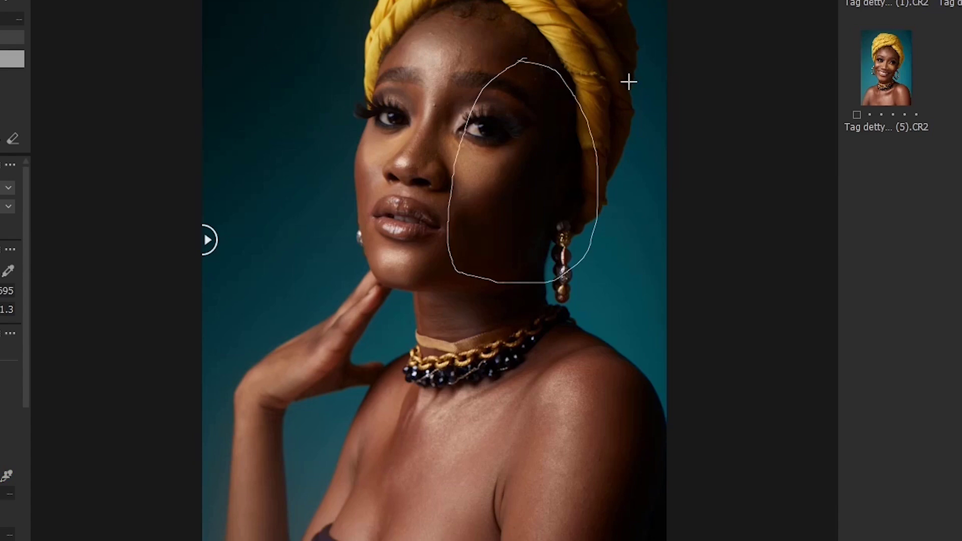
pyautogui.moveTo(427, 266)
pyautogui.mouseDown()
pyautogui.moveTo(551, 282)
pyautogui.moveTo(551, 330)
pyautogui.moveTo(429, 282)
pyautogui.mouseUp()
pyautogui.moveTo(531, 355)
pyautogui.mouseDown()
pyautogui.moveTo(584, 332)
pyautogui.moveTo(666, 450)
pyautogui.mouseUp()
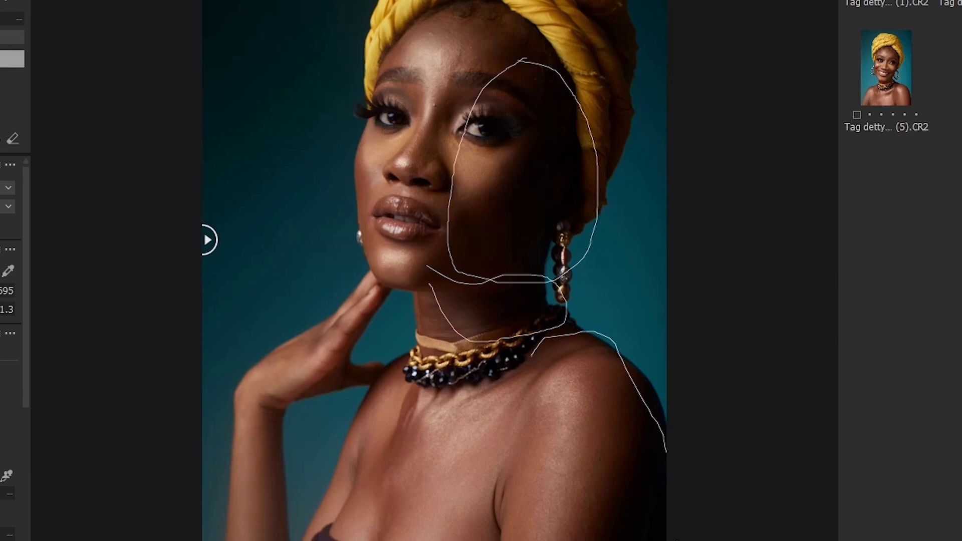
pyautogui.moveTo(529, 540)
pyautogui.mouseDown()
pyautogui.moveTo(507, 369)
pyautogui.moveTo(521, 349)
pyautogui.mouseUp()
pyautogui.moveTo(219, 99)
pyautogui.mouseDown()
pyautogui.moveTo(285, 85)
pyautogui.moveTo(374, 0)
pyautogui.mouseUp()
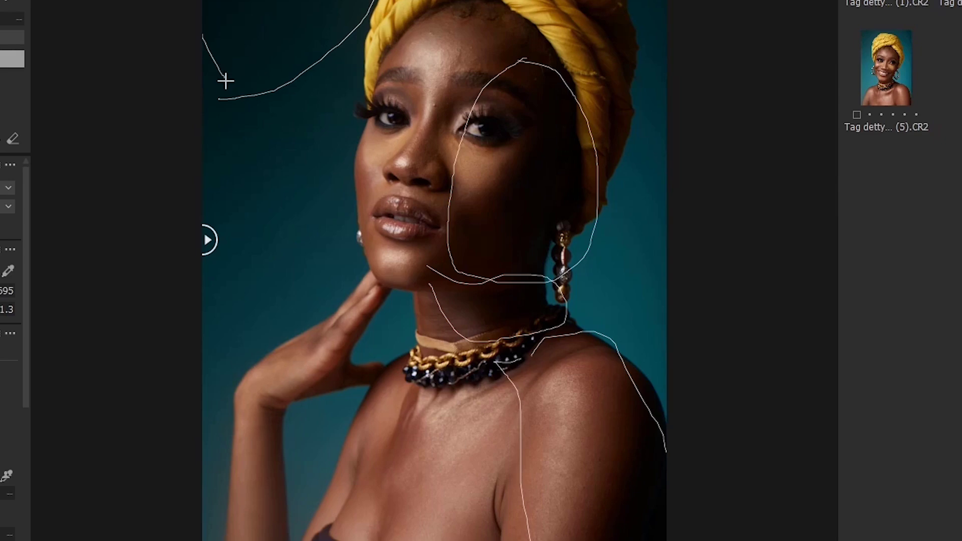
pyautogui.hotkey('ctrl', 'z')
pyautogui.hotkey('ctrl', 'z')
pyautogui.hotkey('ctrl', 'z')
pyautogui.hotkey('ctrl', 'z')
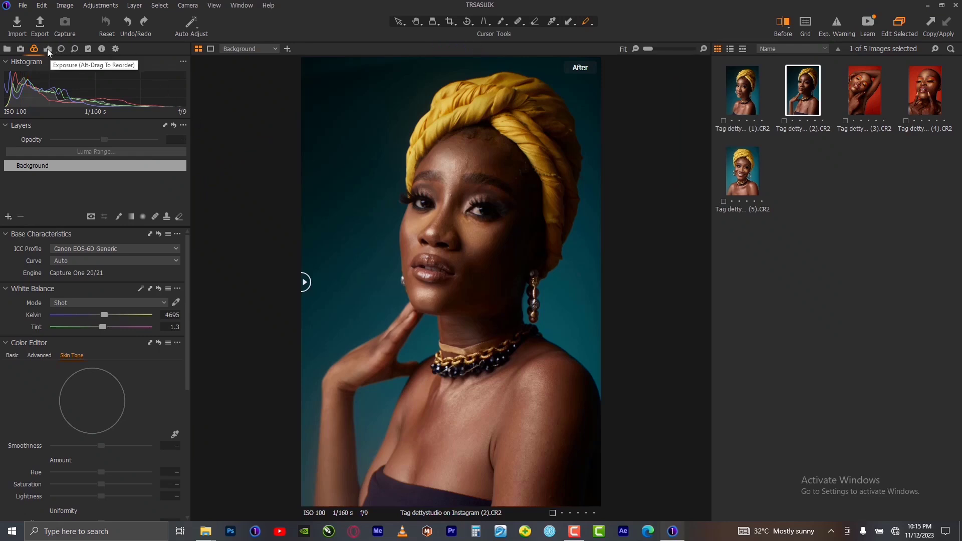
# Test a brighter Exposure on the whole photo, then reset Exposure to 0.
pyautogui.click(47, 49)
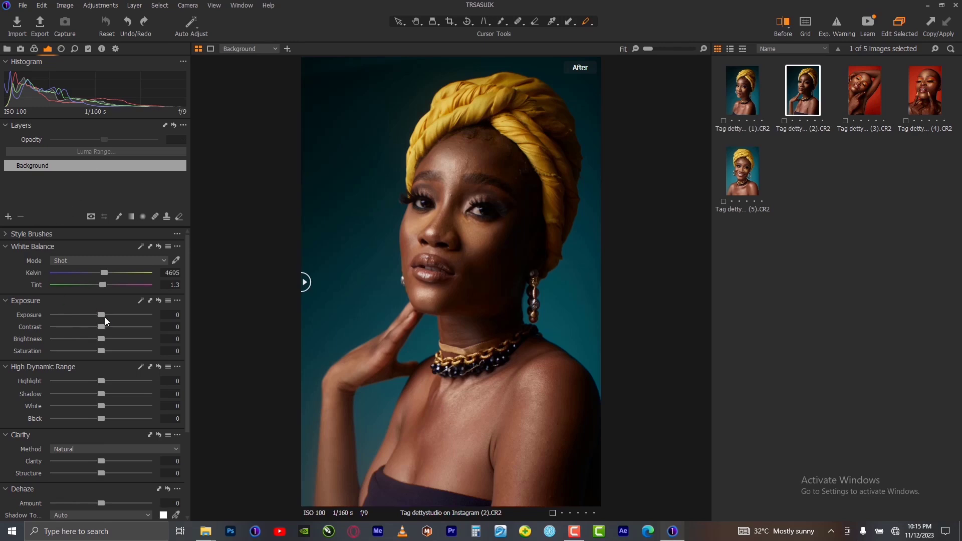
pyautogui.moveTo(103, 313); pyautogui.dragTo(126, 314)
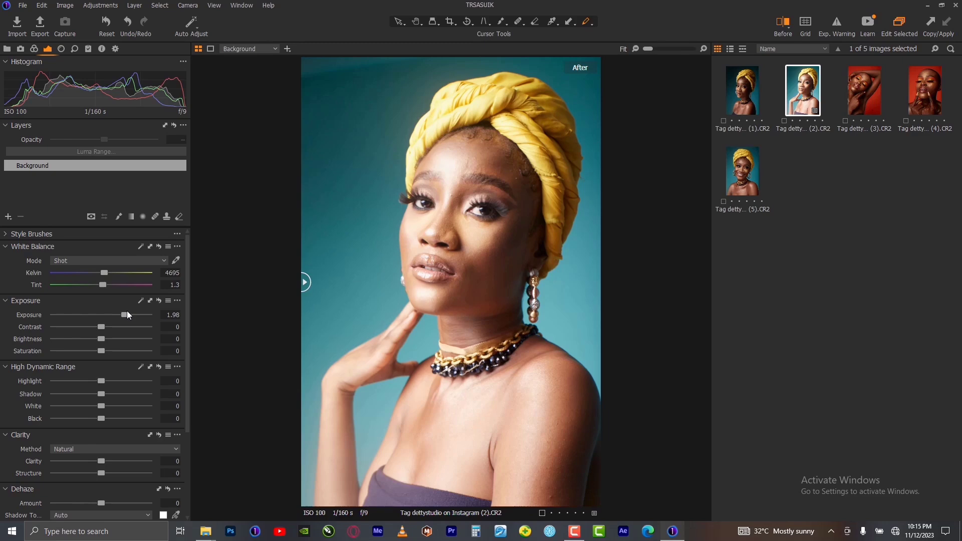
pyautogui.doubleClick(127, 314)
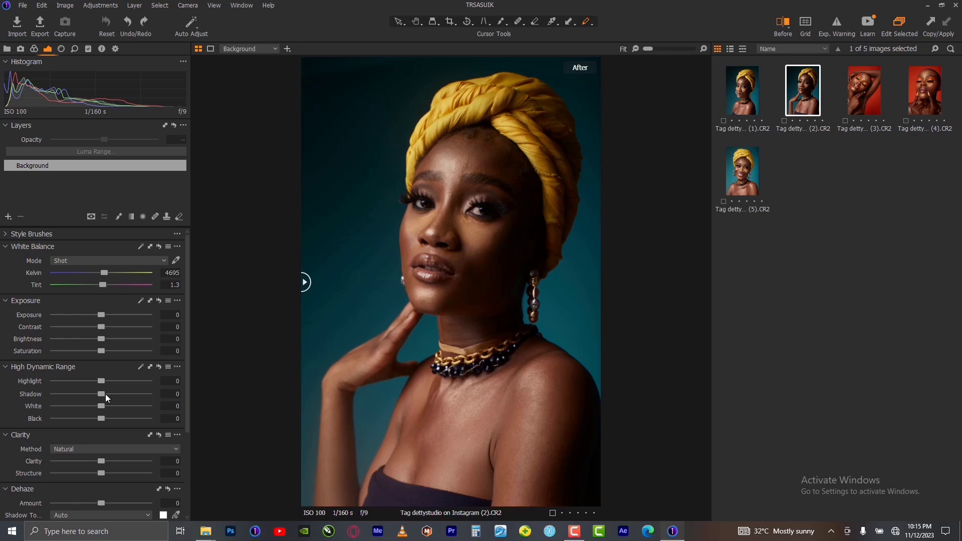
pyautogui.moveTo(104, 393); pyautogui.dragTo(145, 395)
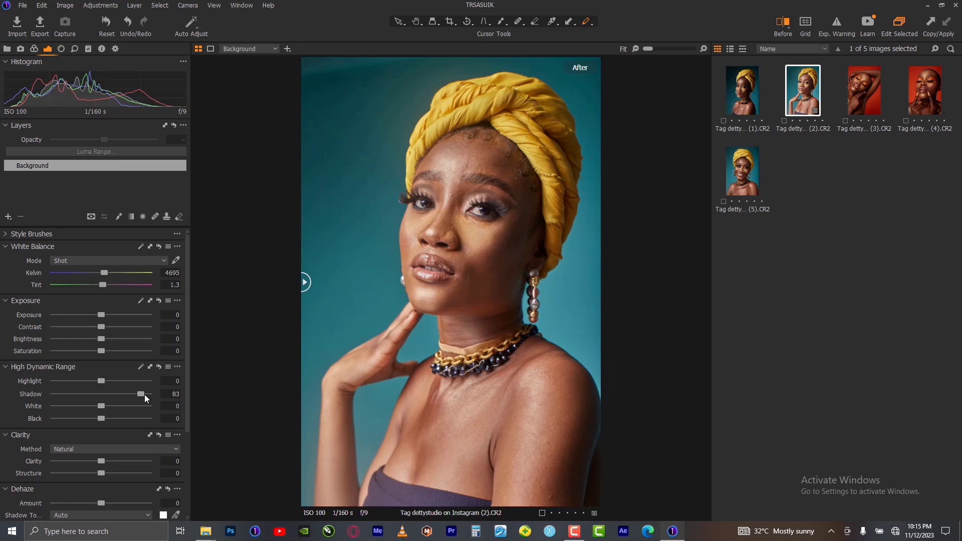
pyautogui.hotkey('ctrl', 'z')
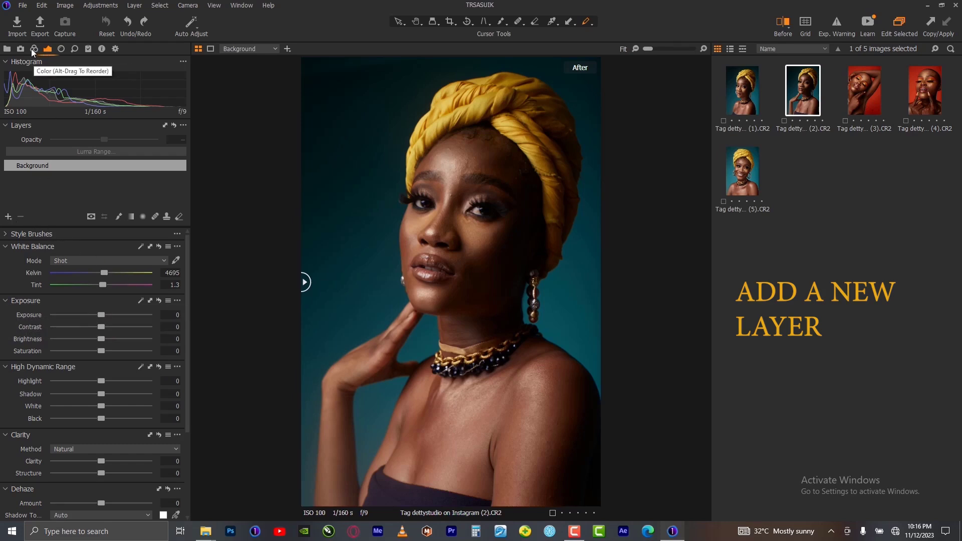
# Add an adjustment layer named SHADOWS above Background, then reselect the Background layer.
pyautogui.click(8, 217)
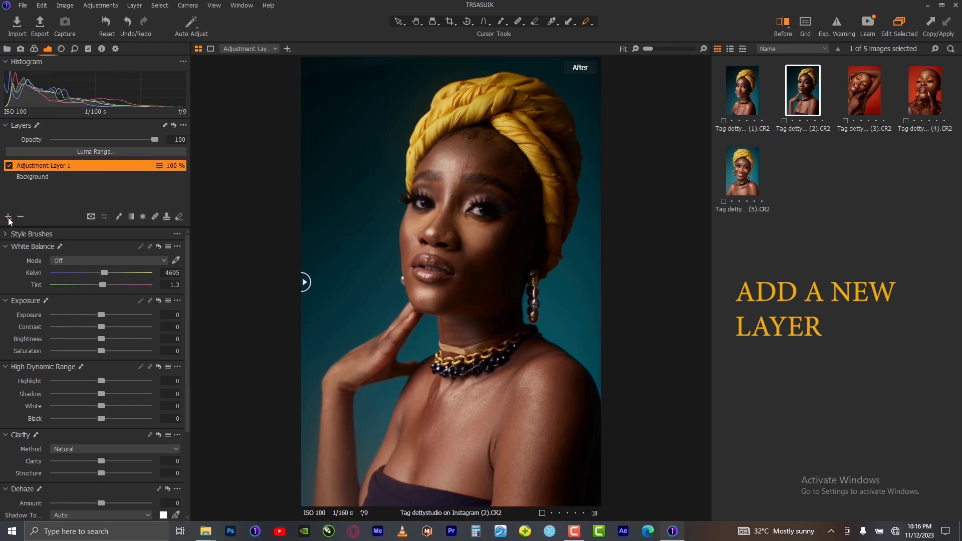
pyautogui.doubleClick(54, 167)
pyautogui.write('SHADOWS')
pyautogui.click(62, 178)
pyautogui.click(61, 165)
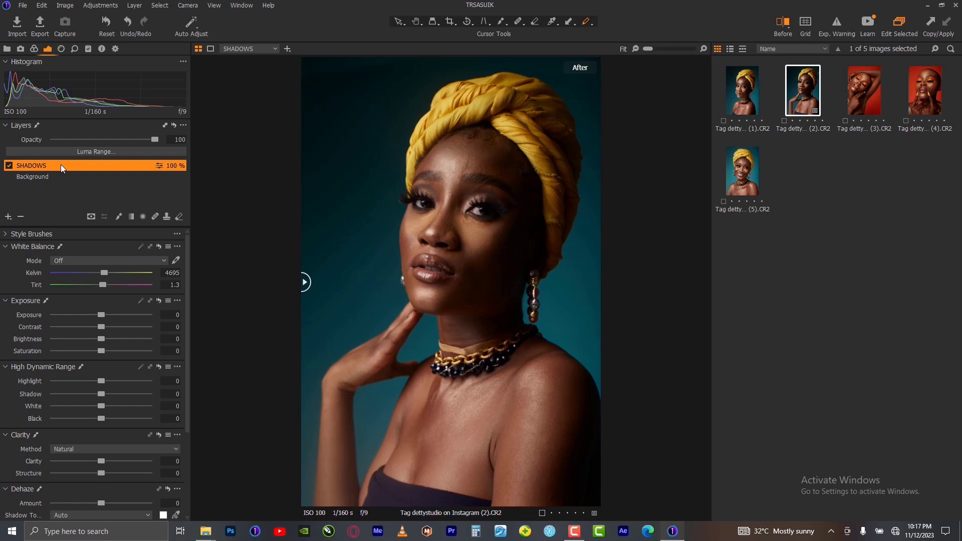
pyautogui.click(62, 176)
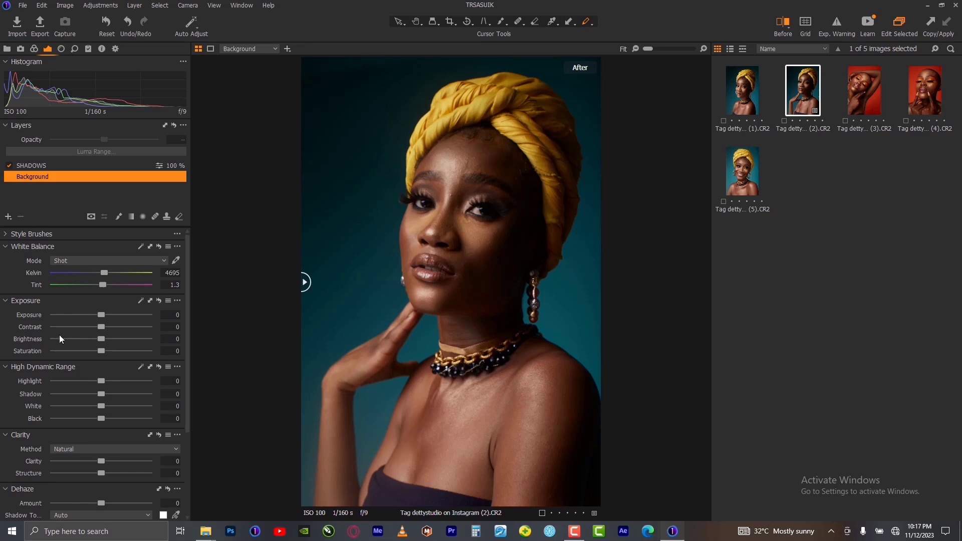
# On the Background layer, set HDR Shadow to 35 and Highlight to -4, then compare Before/After.
pyautogui.moveTo(101, 395); pyautogui.dragTo(115, 395)
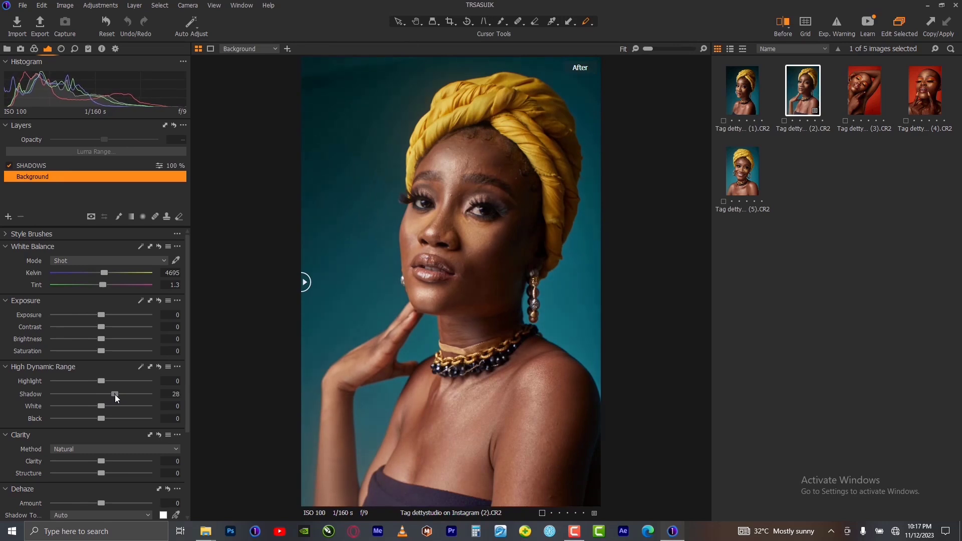
pyautogui.moveTo(115, 394); pyautogui.dragTo(116, 396)
pyautogui.moveTo(100, 380); pyautogui.dragTo(118, 393)
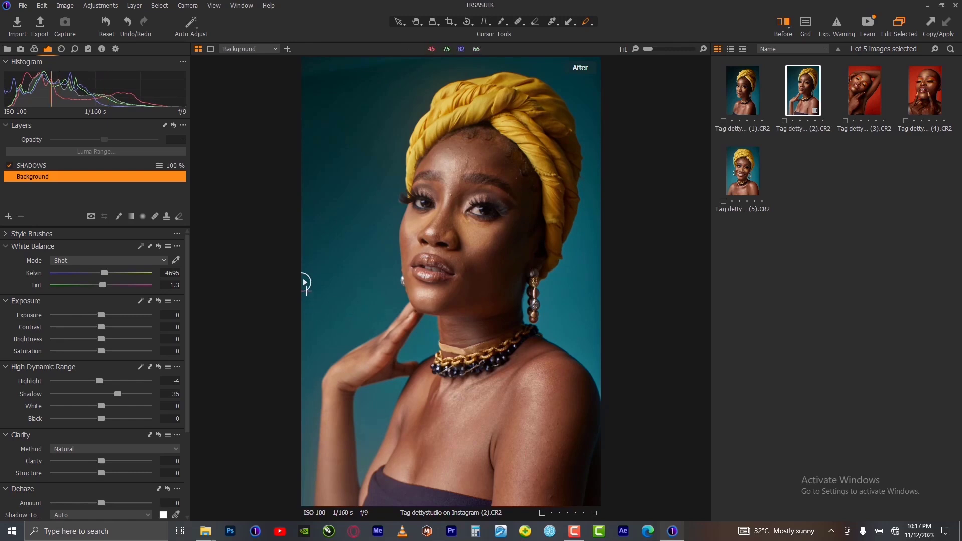
pyautogui.moveTo(306, 283); pyautogui.dragTo(292, 322)
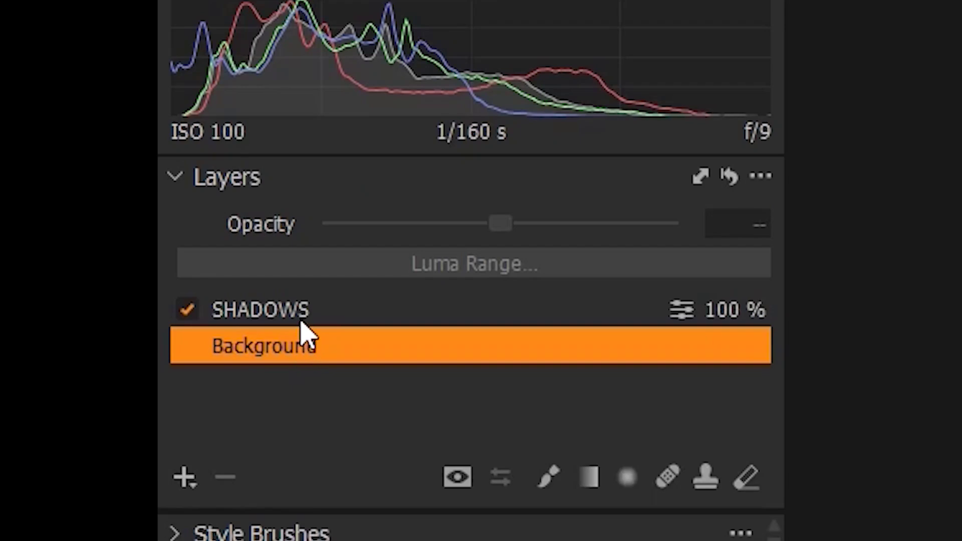
# Select the SHADOWS layer, pick the mask brush, and enlarge its size to about 183.
pyautogui.click(43, 167)
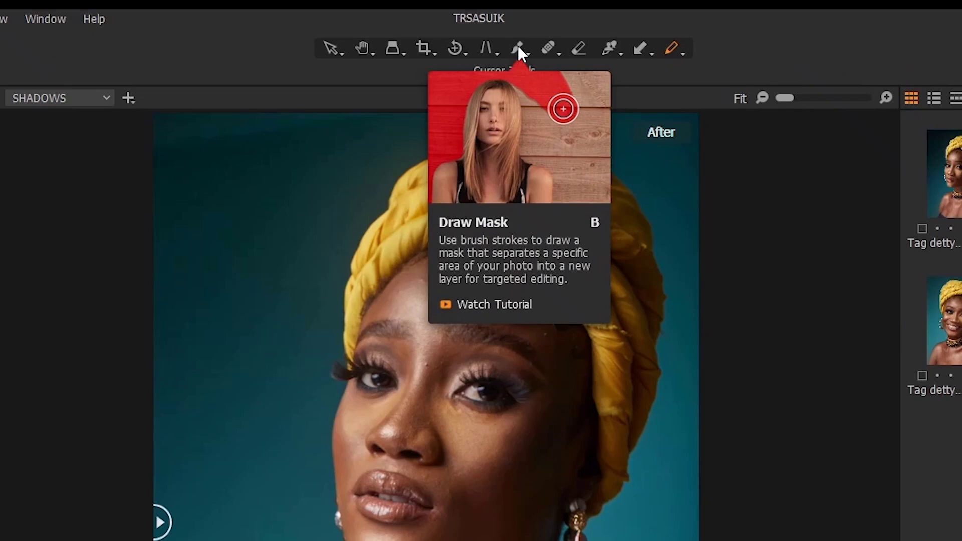
pyautogui.click(518, 48)
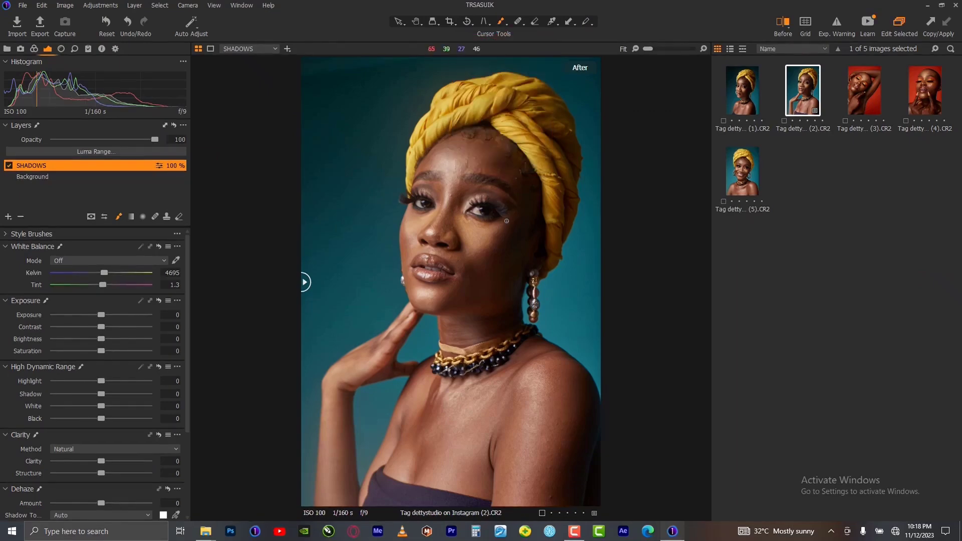
pyautogui.rightClick(497, 249)
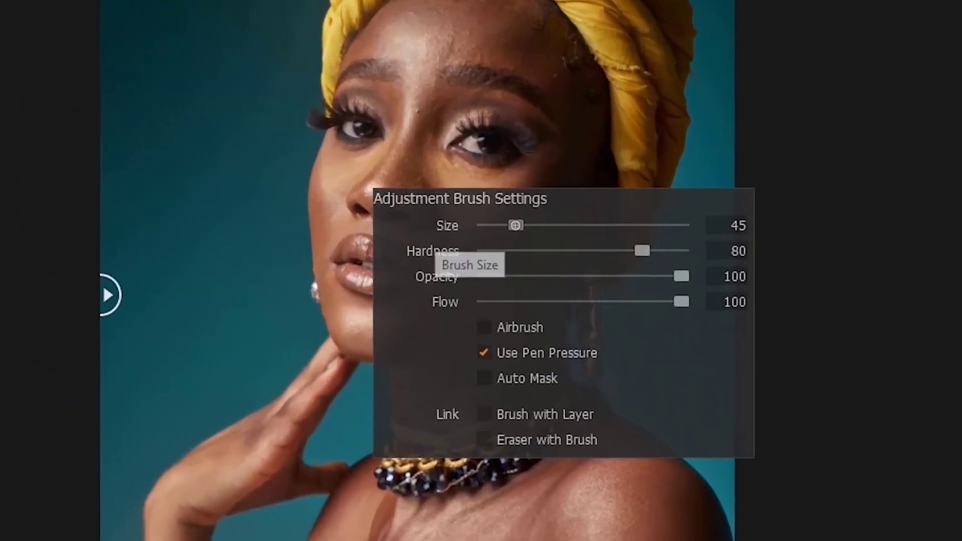
pyautogui.moveTo(502, 241); pyautogui.dragTo(509, 241)
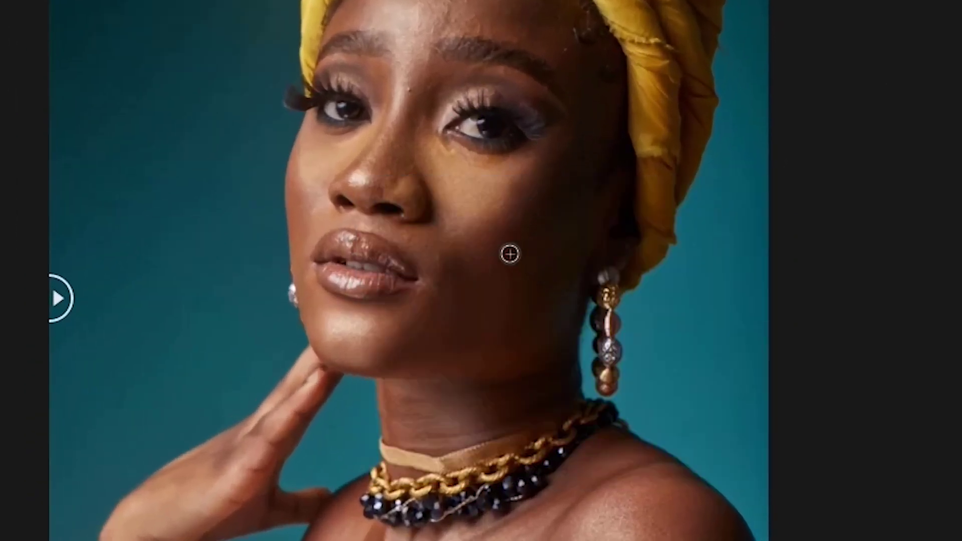
pyautogui.rightClick(539, 297)
pyautogui.moveTo(528, 266); pyautogui.dragTo(545, 256)
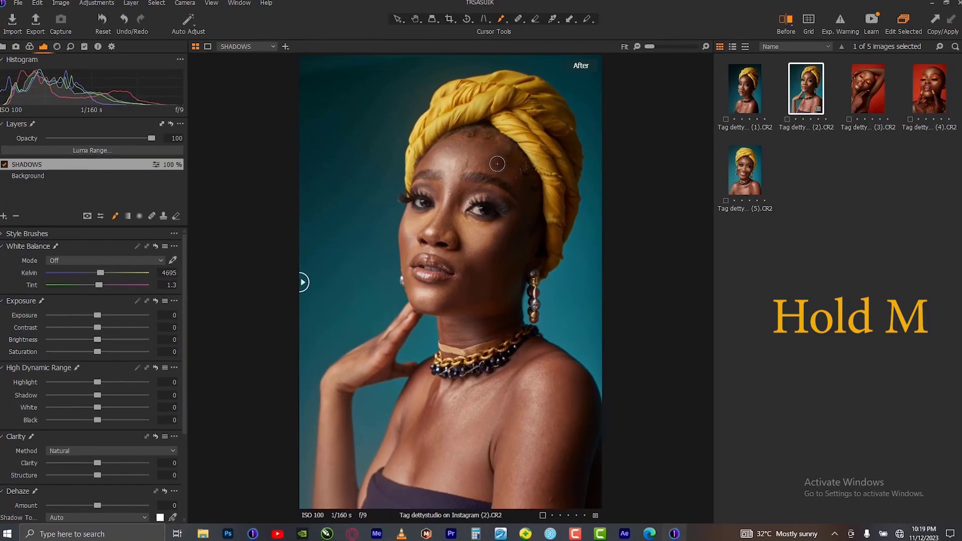
# With the mask visible, paint strokes over the turban-side cheek, jaw, neck and right shoulder.
pyautogui.press('m')
pyautogui.moveTo(529, 182); pyautogui.dragTo(538, 255)
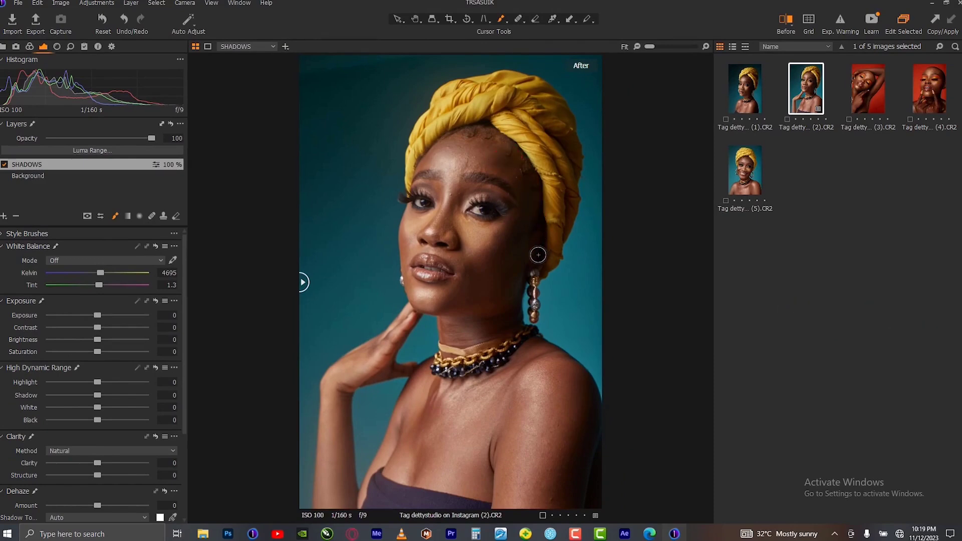
pyautogui.moveTo(517, 290)
pyautogui.mouseDown()
pyautogui.moveTo(511, 326)
pyautogui.moveTo(482, 322)
pyautogui.moveTo(495, 310)
pyautogui.moveTo(490, 255)
pyautogui.moveTo(513, 228)
pyautogui.moveTo(522, 197)
pyautogui.moveTo(500, 163)
pyautogui.moveTo(528, 205)
pyautogui.moveTo(493, 319)
pyautogui.moveTo(502, 254)
pyautogui.moveTo(510, 249)
pyautogui.moveTo(514, 268)
pyautogui.moveTo(525, 175)
pyautogui.mouseUp()
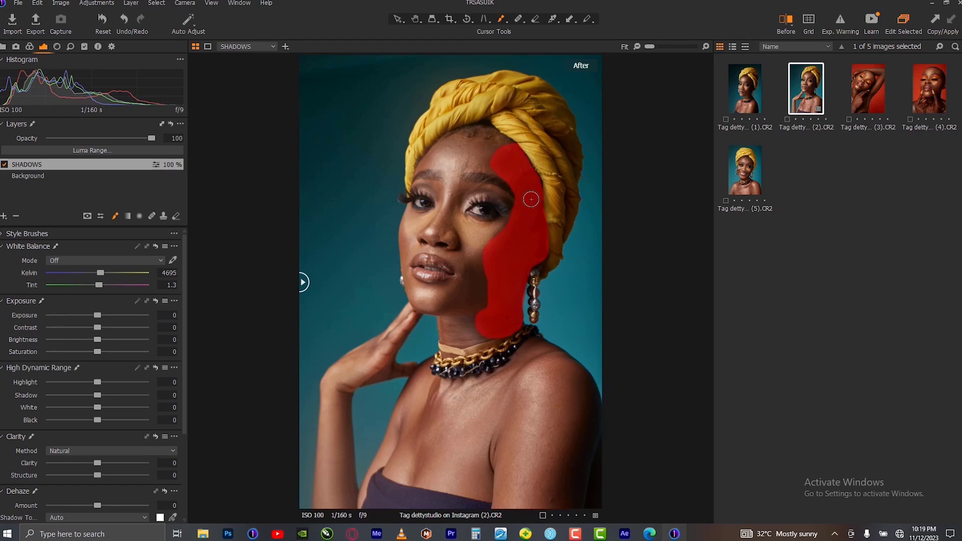
pyautogui.moveTo(497, 308)
pyautogui.mouseDown()
pyautogui.moveTo(501, 288)
pyautogui.moveTo(505, 296)
pyautogui.mouseUp()
pyautogui.moveTo(575, 370)
pyautogui.mouseDown()
pyautogui.moveTo(590, 434)
pyautogui.moveTo(579, 484)
pyautogui.moveTo(563, 498)
pyautogui.moveTo(573, 375)
pyautogui.moveTo(580, 464)
pyautogui.moveTo(561, 502)
pyautogui.moveTo(573, 495)
pyautogui.moveTo(588, 450)
pyautogui.moveTo(580, 380)
pyautogui.moveTo(594, 429)
pyautogui.moveTo(569, 507)
pyautogui.moveTo(590, 427)
pyautogui.moveTo(564, 501)
pyautogui.moveTo(573, 461)
pyautogui.mouseUp()
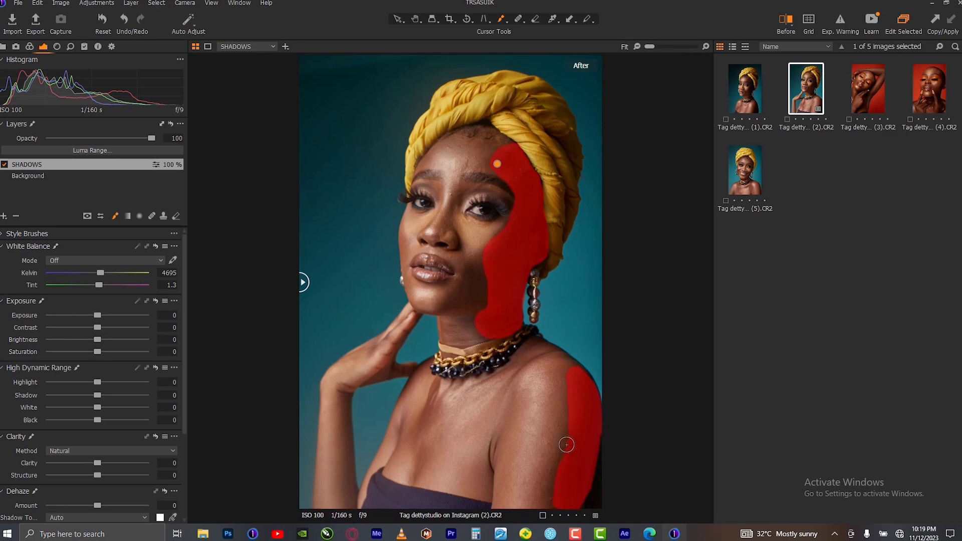
pyautogui.moveTo(479, 272)
pyautogui.mouseDown()
pyautogui.moveTo(446, 302)
pyautogui.moveTo(484, 287)
pyautogui.moveTo(475, 275)
pyautogui.moveTo(465, 287)
pyautogui.moveTo(493, 288)
pyautogui.moveTo(457, 302)
pyautogui.moveTo(472, 303)
pyautogui.moveTo(484, 298)
pyautogui.moveTo(442, 302)
pyautogui.moveTo(478, 275)
pyautogui.mouseUp()
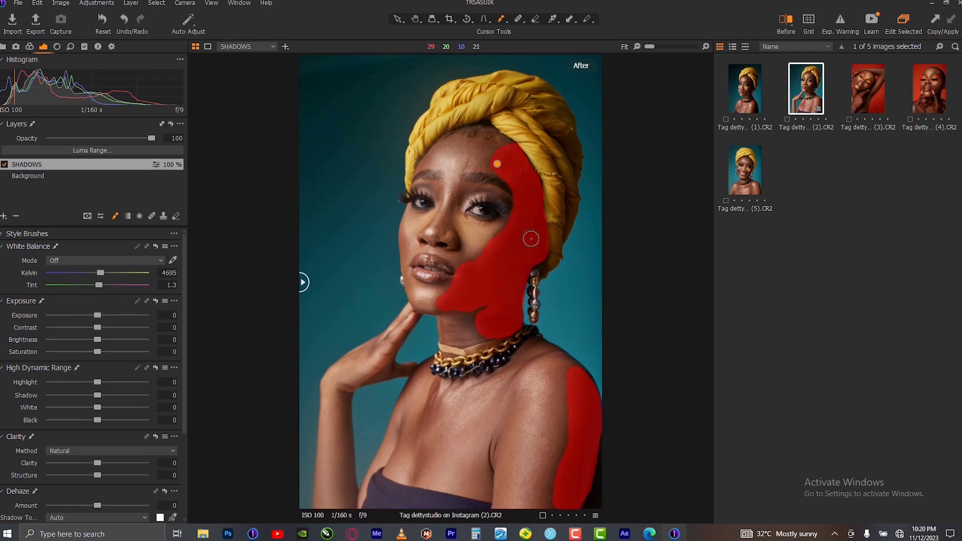
# Hide the mask overlay, switch to the Select tool, recheck the mask, and start renaming SHADOWS.
pyautogui.press('m')
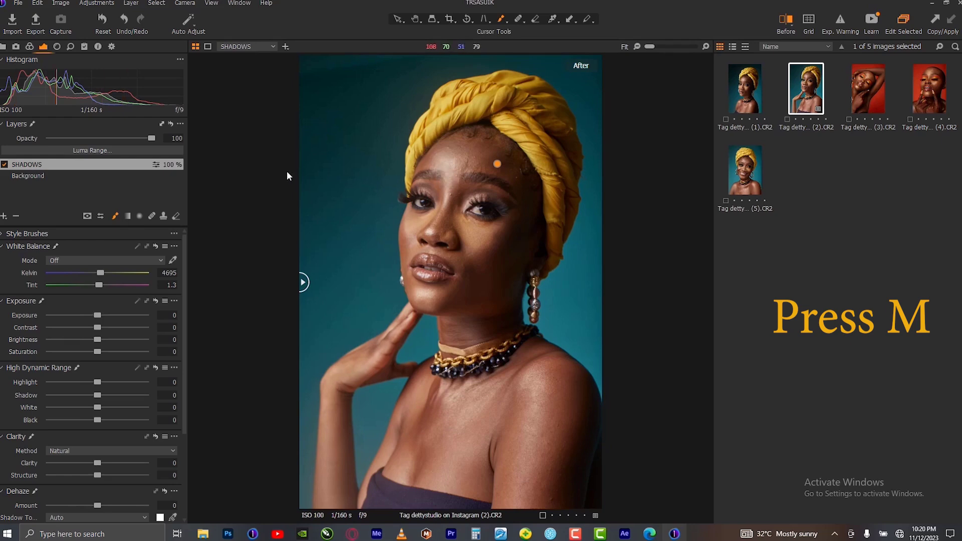
pyautogui.press('v')
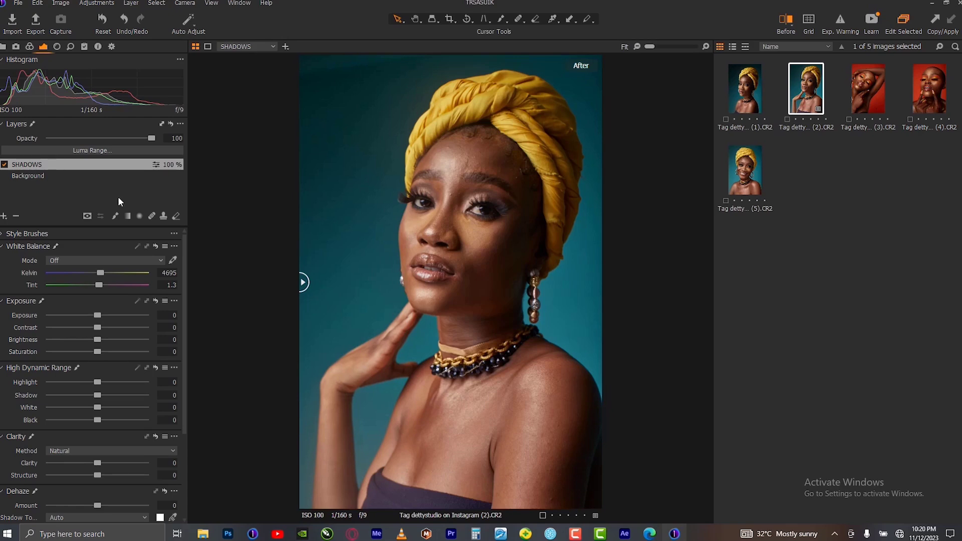
pyautogui.press('m')
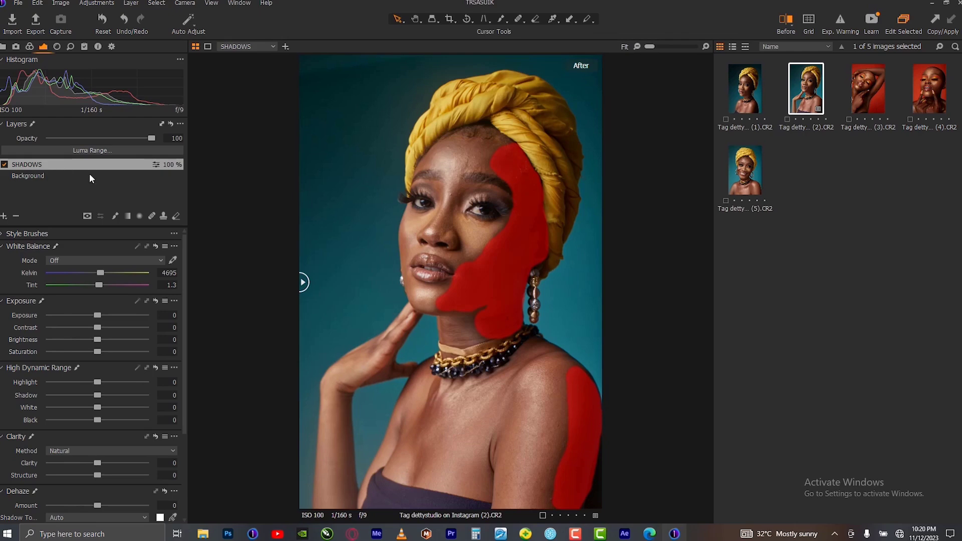
pyautogui.press('m')
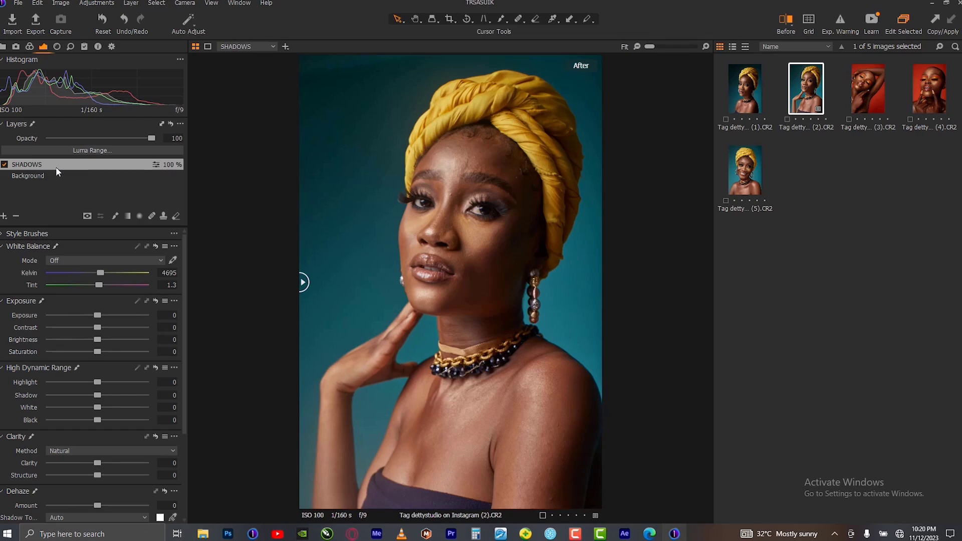
pyautogui.doubleClick(57, 168)
# Confirm the SHADOWS layer name and raise its HDR Shadow slider to 52.
pyautogui.click(104, 169)
pyautogui.moveTo(97, 395); pyautogui.dragTo(122, 396)
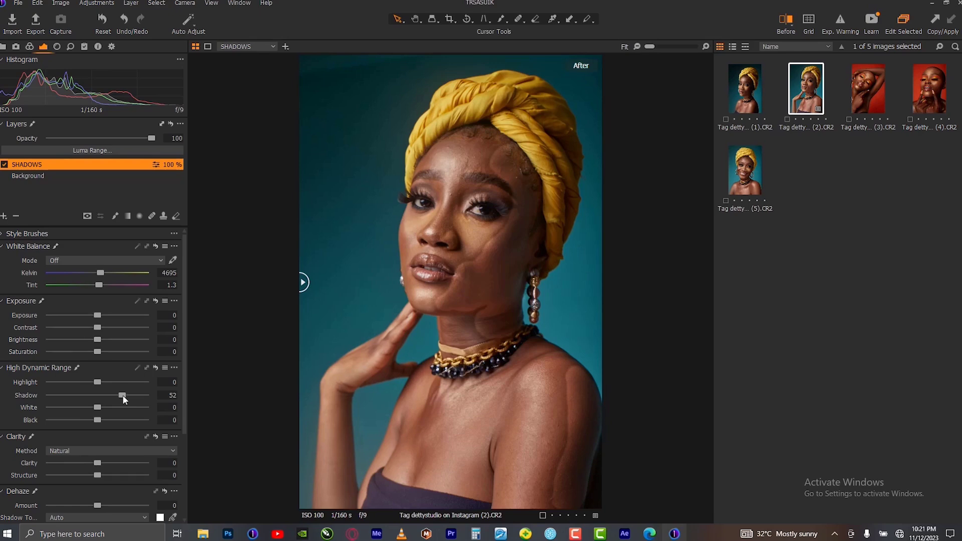
# Feather the SHADOWS layer mask with a Radius of 100 and apply it.
pyautogui.rightClick(53, 166)
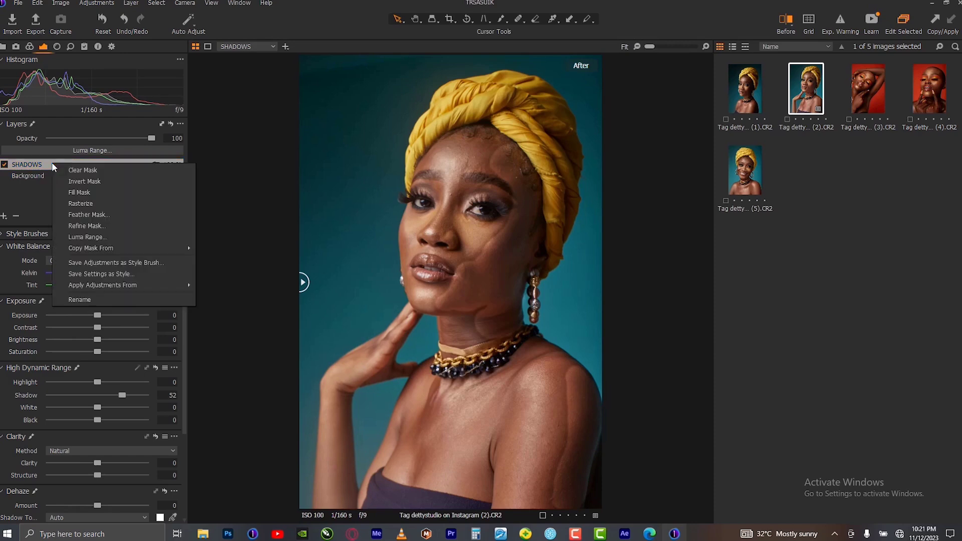
pyautogui.click(81, 213)
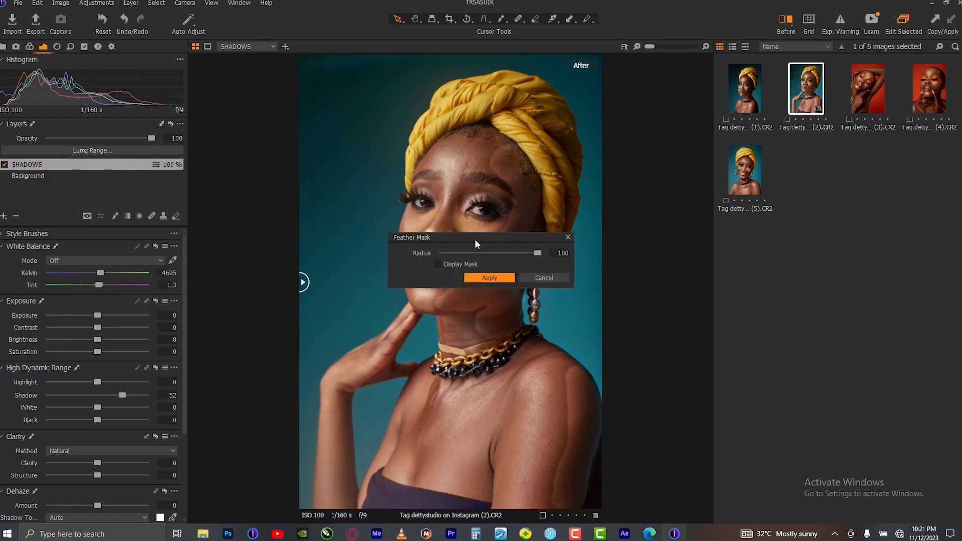
pyautogui.moveTo(465, 239); pyautogui.dragTo(321, 324)
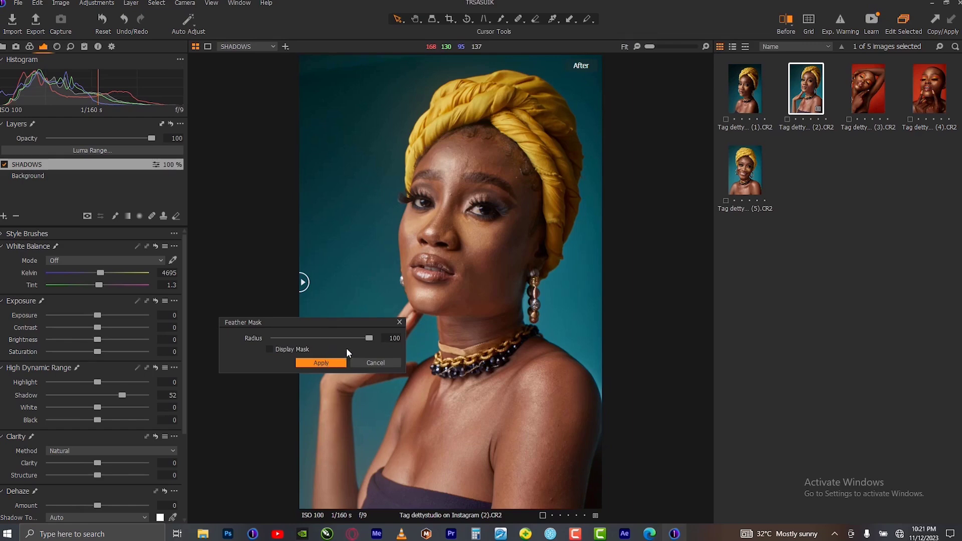
pyautogui.moveTo(371, 339); pyautogui.dragTo(344, 339)
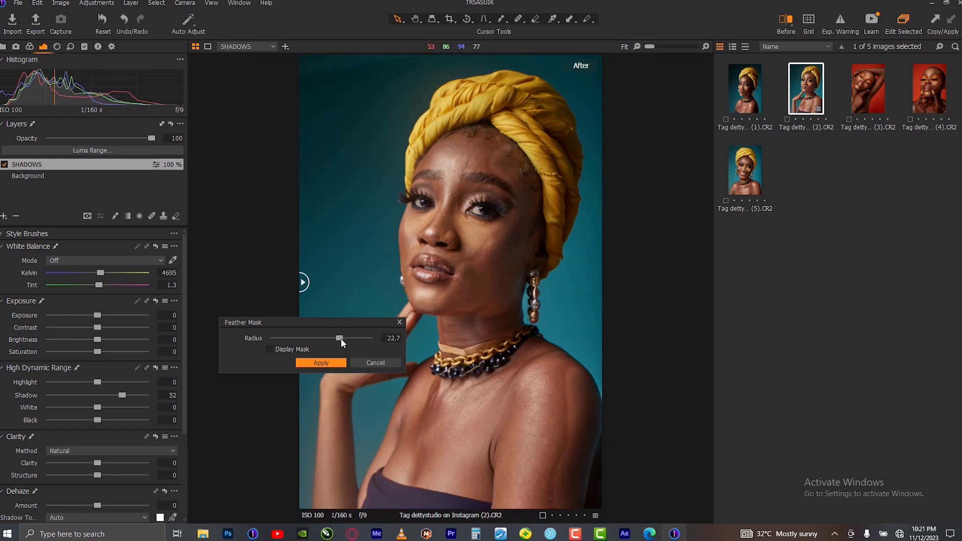
pyautogui.moveTo(338, 338); pyautogui.dragTo(383, 340)
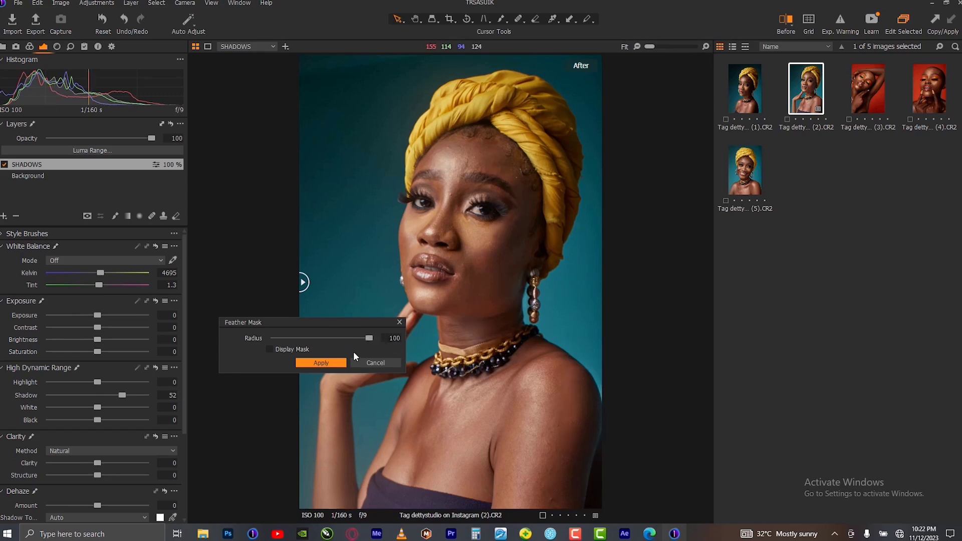
pyautogui.click(329, 365)
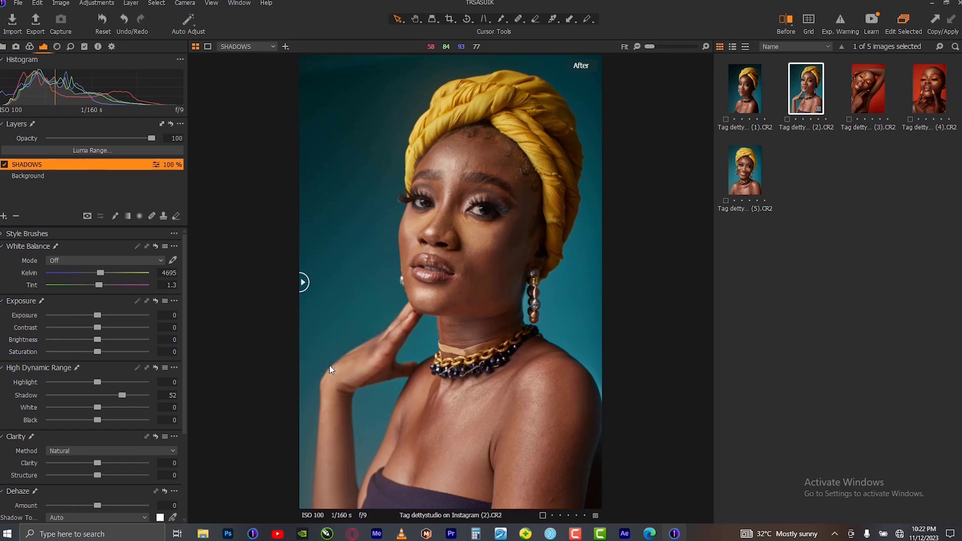
# Set the SHADOWS layer's Exposure to 0.29, comparing against the original with the Before/After split.
pyautogui.moveTo(302, 282); pyautogui.dragTo(281, 281)
pyautogui.moveTo(98, 316); pyautogui.dragTo(102, 315)
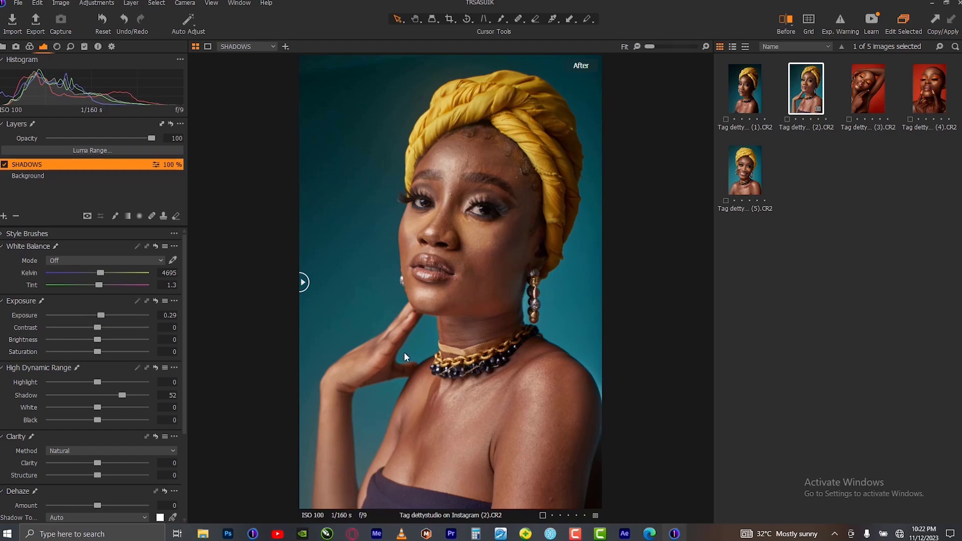
pyautogui.moveTo(303, 282); pyautogui.dragTo(286, 302)
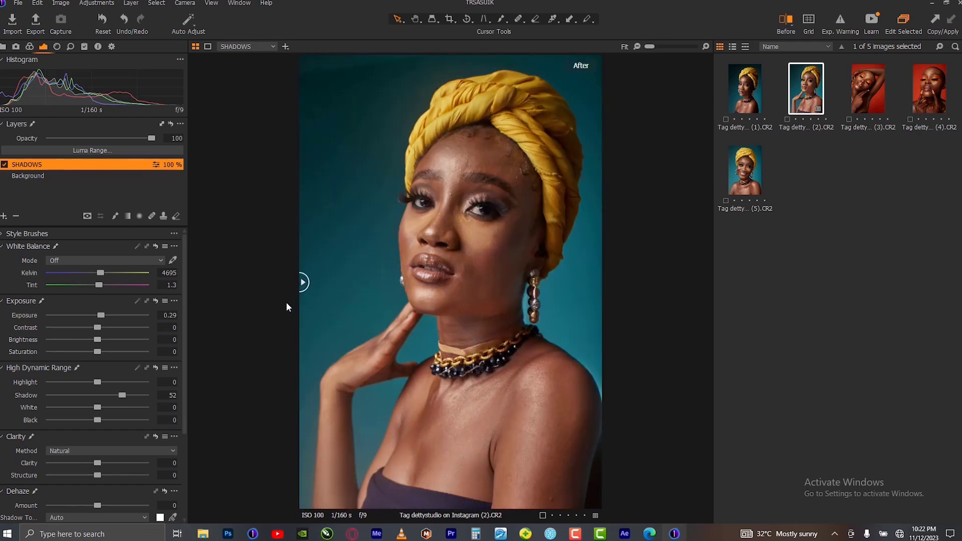